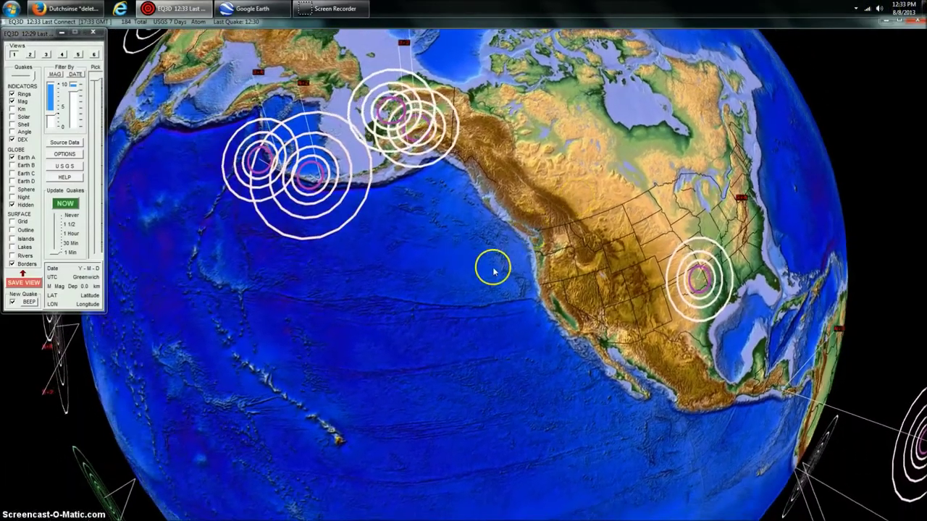
- Survey the recent earthquake markers across the Pacific and the Americas on the 3D globe
{"action": "left_click_drag", "start_coordinate": [493, 268], "coordinate": [434, 240]}
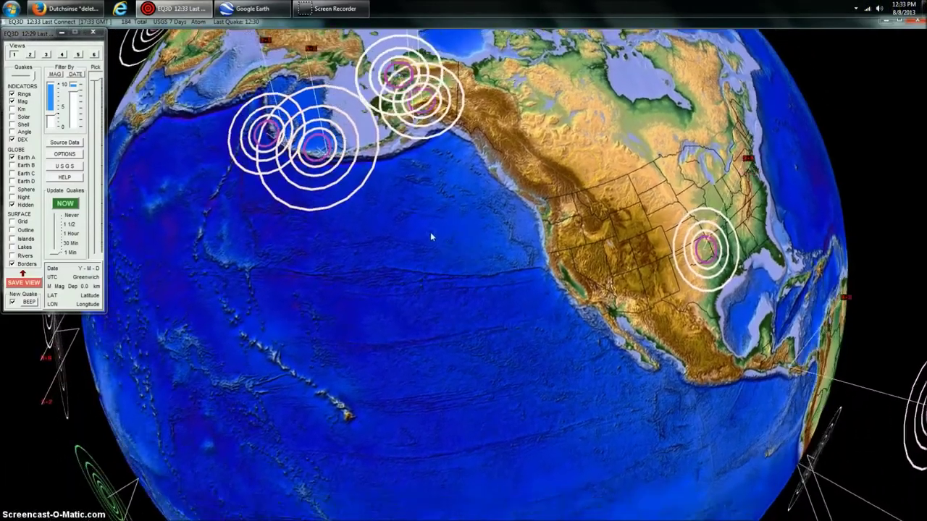
{"action": "scroll", "coordinate": [439, 244], "scroll_direction": "down", "scroll_amount": 3}
{"action": "scroll", "coordinate": [441, 245], "scroll_direction": "down", "scroll_amount": 3}
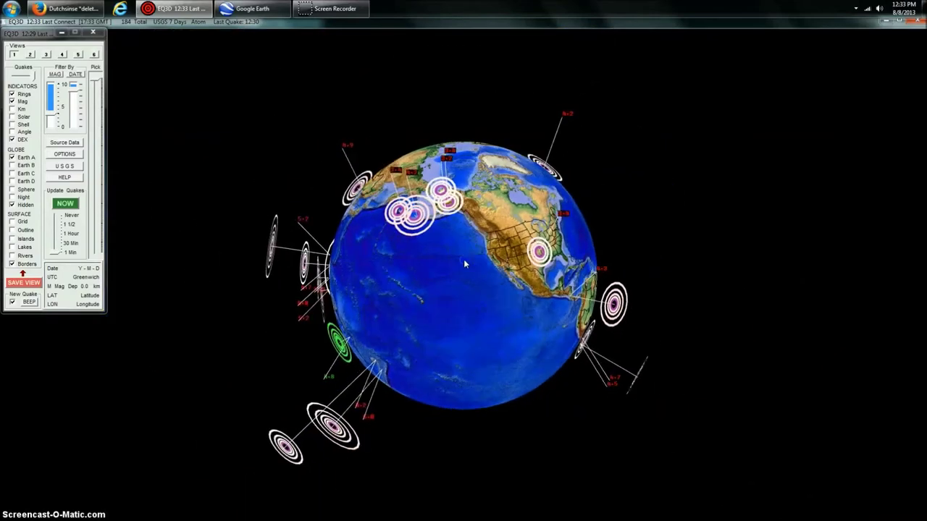
{"action": "left_click_drag", "start_coordinate": [465, 258], "coordinate": [459, 199]}
{"action": "left_click_drag", "start_coordinate": [383, 276], "coordinate": [285, 276]}
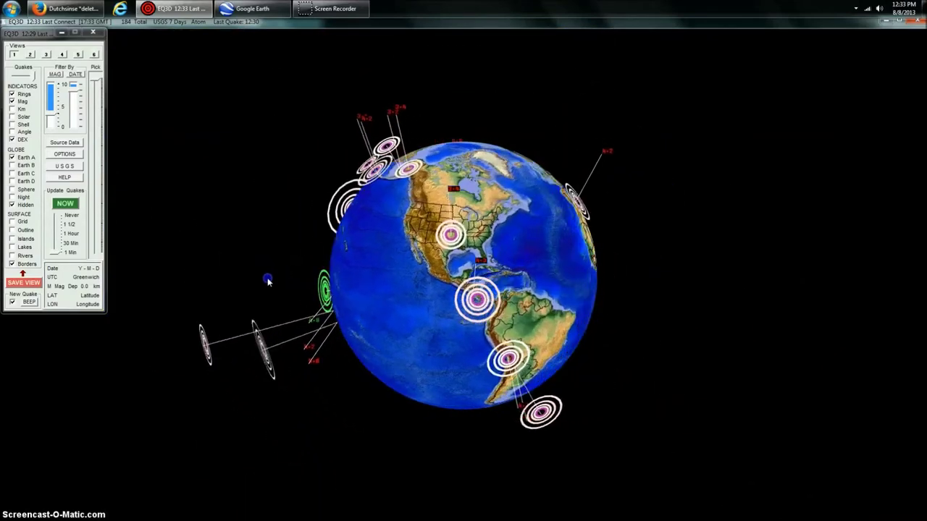
{"action": "left_click_drag", "start_coordinate": [335, 274], "coordinate": [761, 277]}
{"action": "left_click_drag", "start_coordinate": [482, 250], "coordinate": [415, 248]}
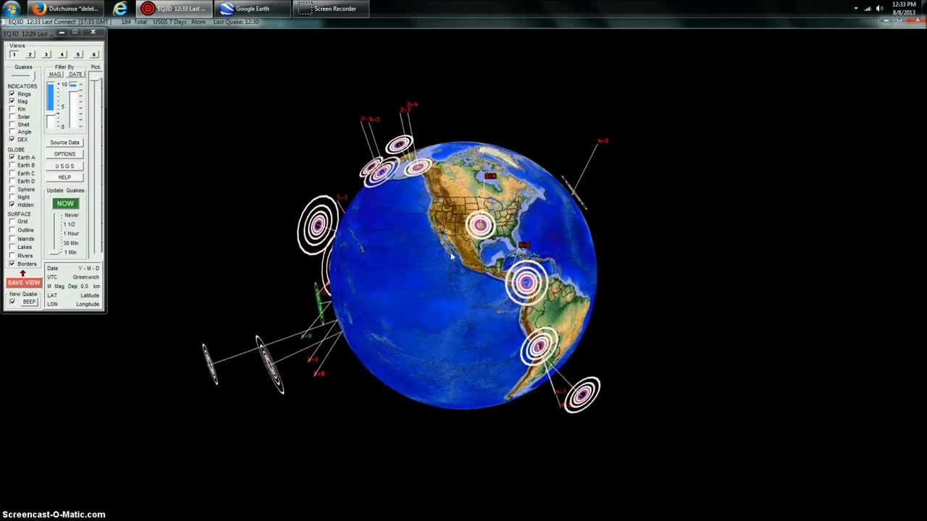
- Lower the magnitude filter to reveal the smaller quakes on the globe, and raise it back
{"action": "left_click_drag", "start_coordinate": [50, 113], "coordinate": [49, 127]}
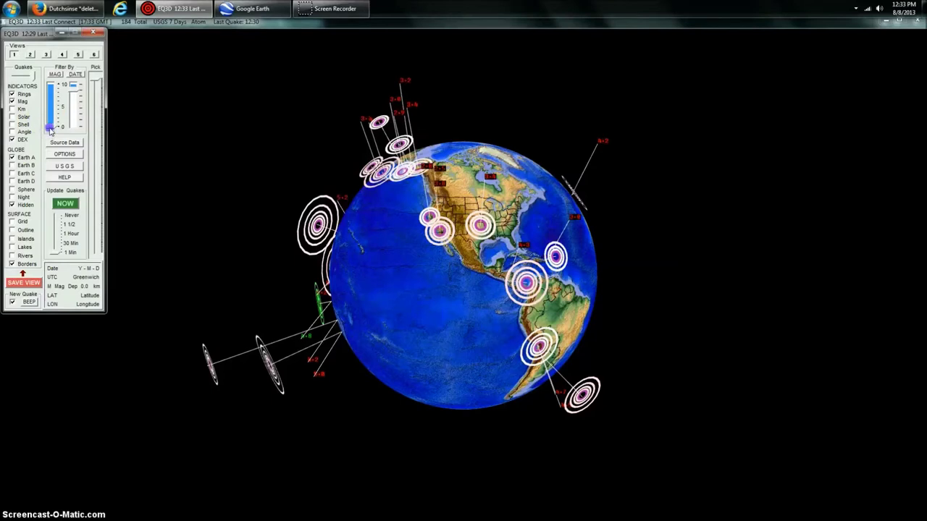
{"action": "left_click_drag", "start_coordinate": [52, 121], "coordinate": [55, 115]}
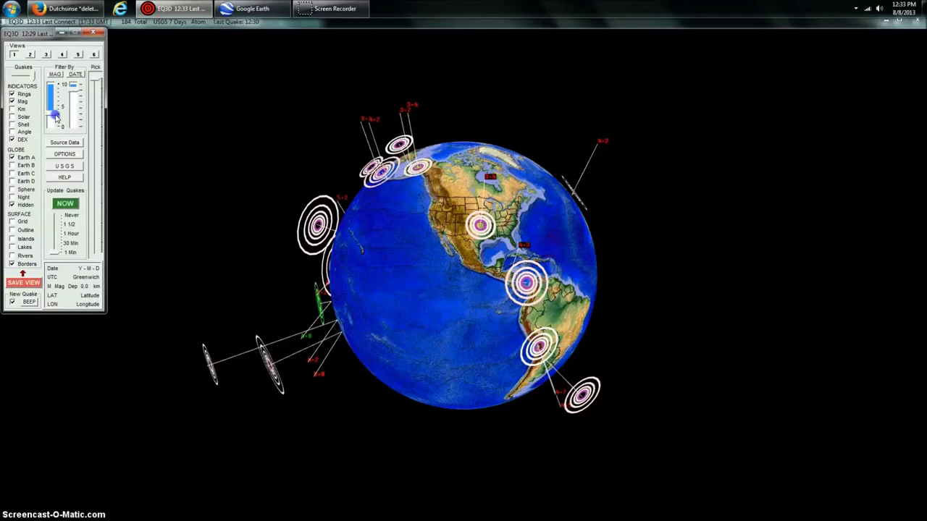
- Select the earthquake marker over Oklahoma on the globe to show its details
{"action": "left_click_drag", "start_coordinate": [443, 255], "coordinate": [454, 276]}
{"action": "scroll", "coordinate": [455, 276], "scroll_direction": "up", "scroll_amount": 10}
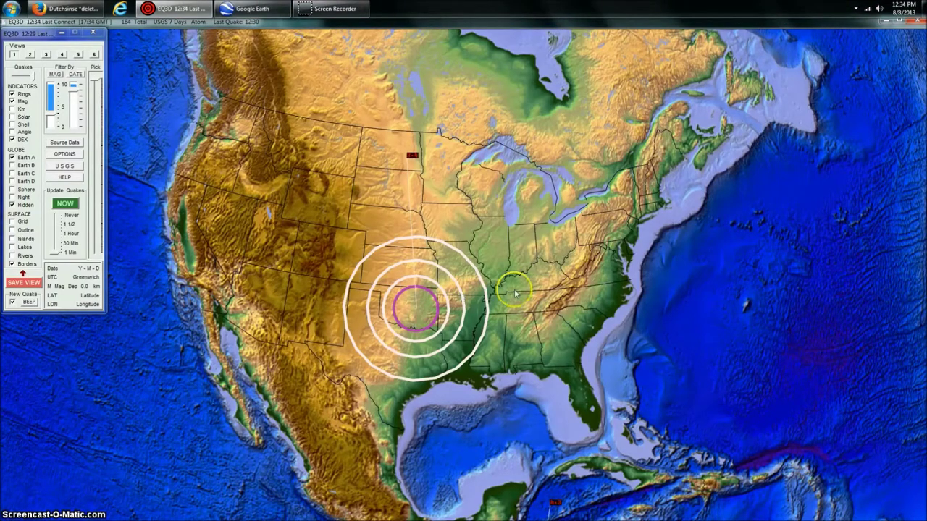
{"action": "left_click_drag", "start_coordinate": [362, 298], "coordinate": [475, 280]}
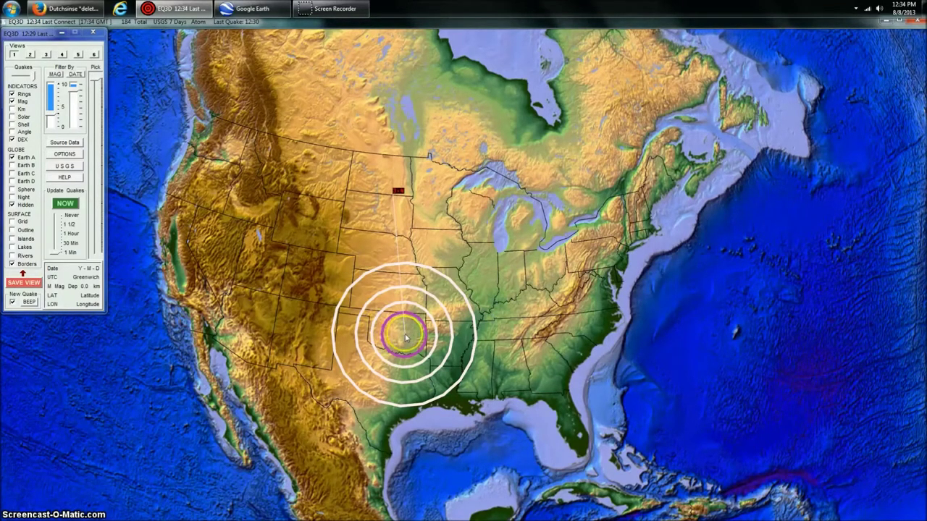
{"action": "left_click", "coordinate": [400, 192]}
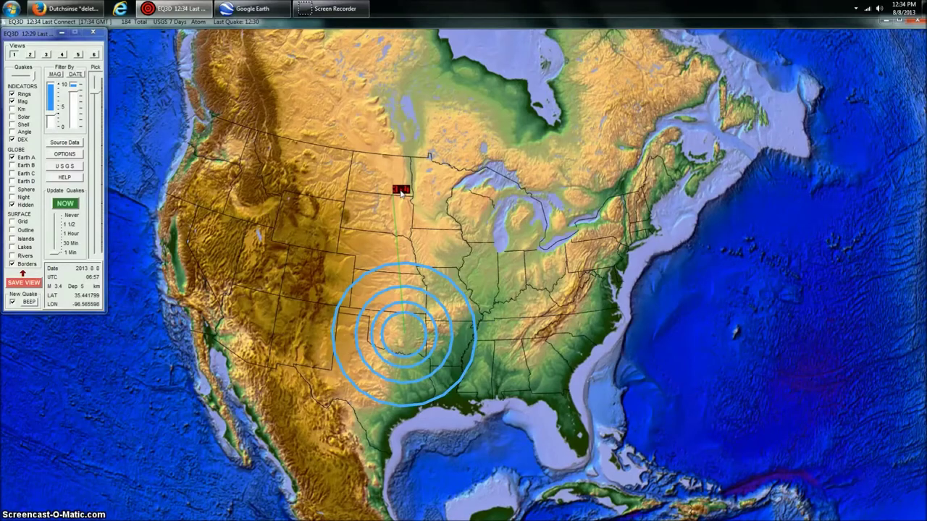
- Open the USGS event page of the Oklahoma earthquake from its marker on the globe
{"action": "left_click_drag", "start_coordinate": [429, 251], "coordinate": [430, 236]}
{"action": "scroll", "coordinate": [435, 272], "scroll_direction": "down", "scroll_amount": 4}
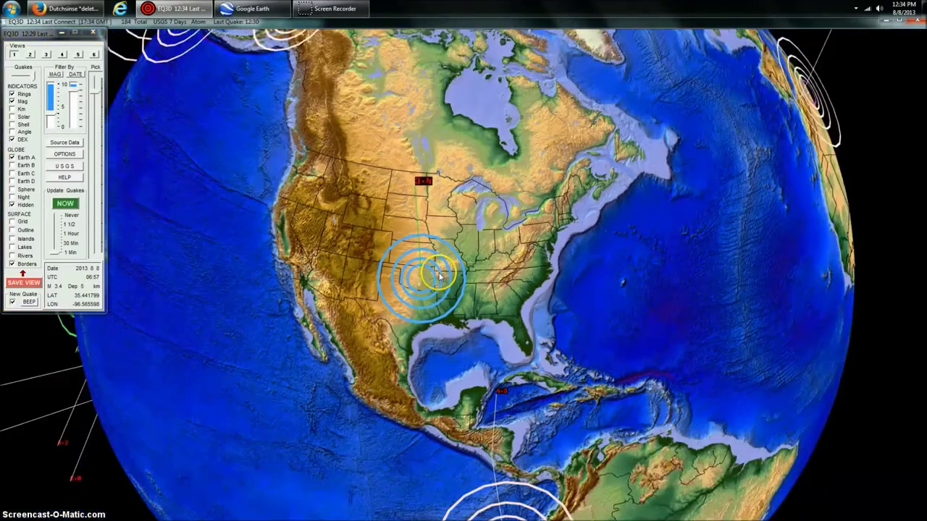
{"action": "scroll", "coordinate": [440, 275], "scroll_direction": "down", "scroll_amount": 3}
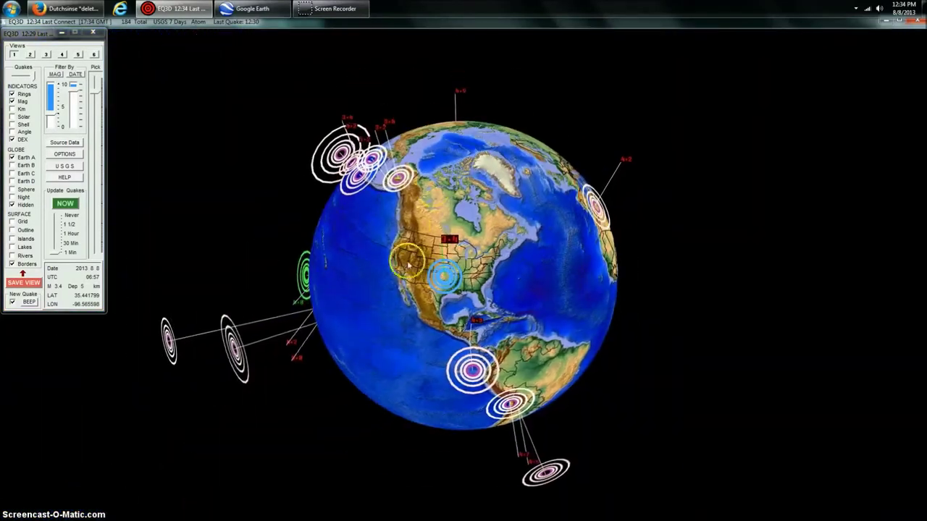
{"action": "left_click_drag", "start_coordinate": [803, 294], "coordinate": [236, 282]}
{"action": "scroll", "coordinate": [438, 311], "scroll_direction": "up", "scroll_amount": 3}
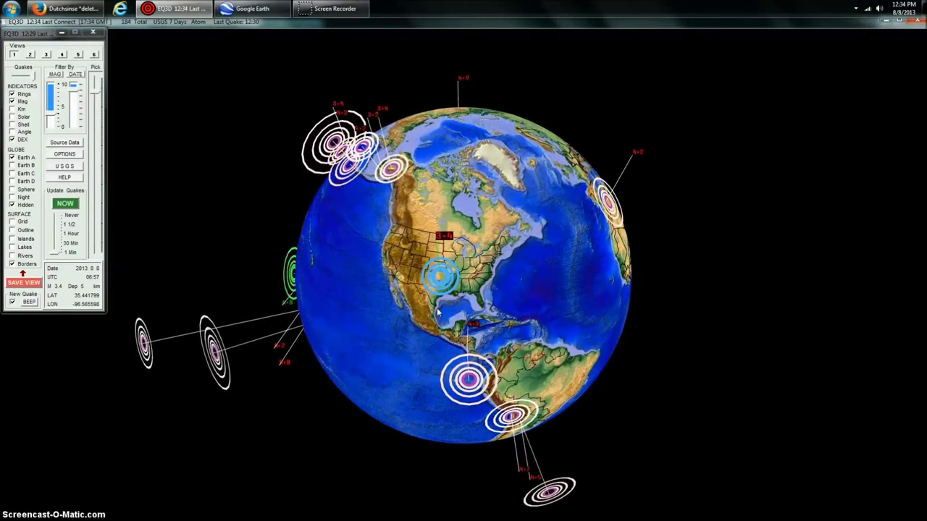
{"action": "scroll", "coordinate": [437, 311], "scroll_direction": "up", "scroll_amount": 5}
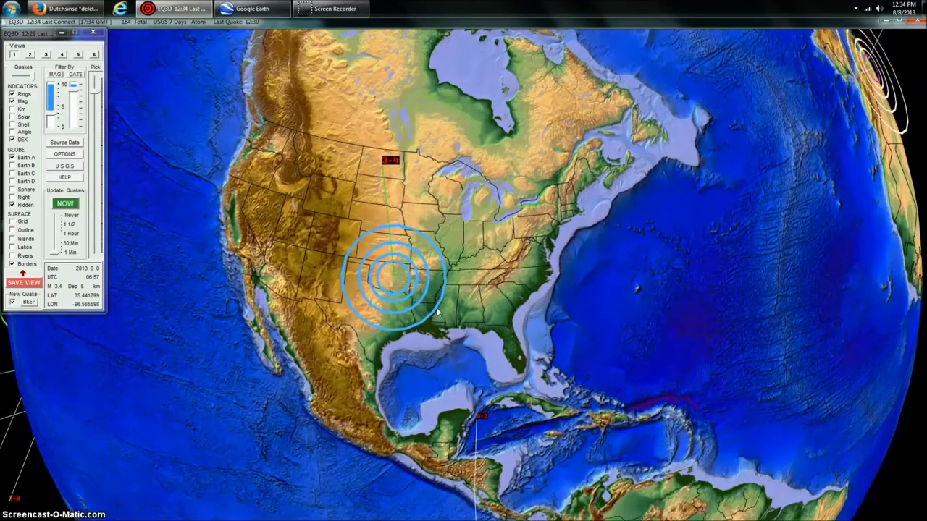
{"action": "left_click_drag", "start_coordinate": [543, 303], "coordinate": [604, 306]}
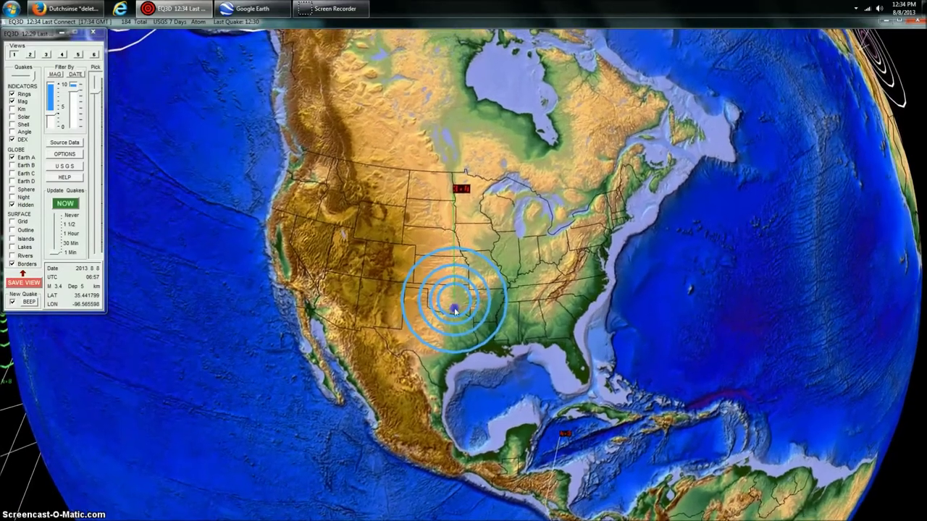
{"action": "left_click", "coordinate": [462, 190]}
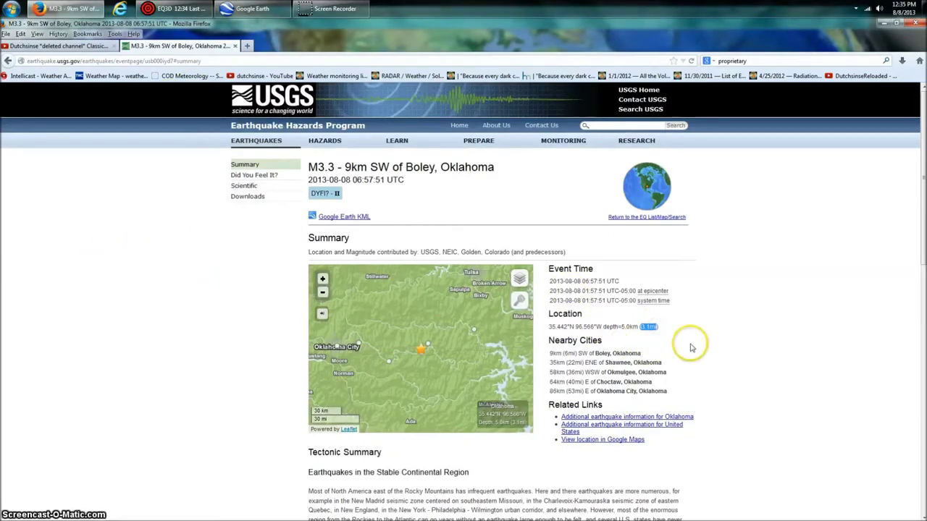
- Highlight the quake's depth in miles under Location, and copy the epicentre coordinates 35.442°N 96.566°W
{"action": "left_click_drag", "start_coordinate": [621, 327], "coordinate": [641, 327]}
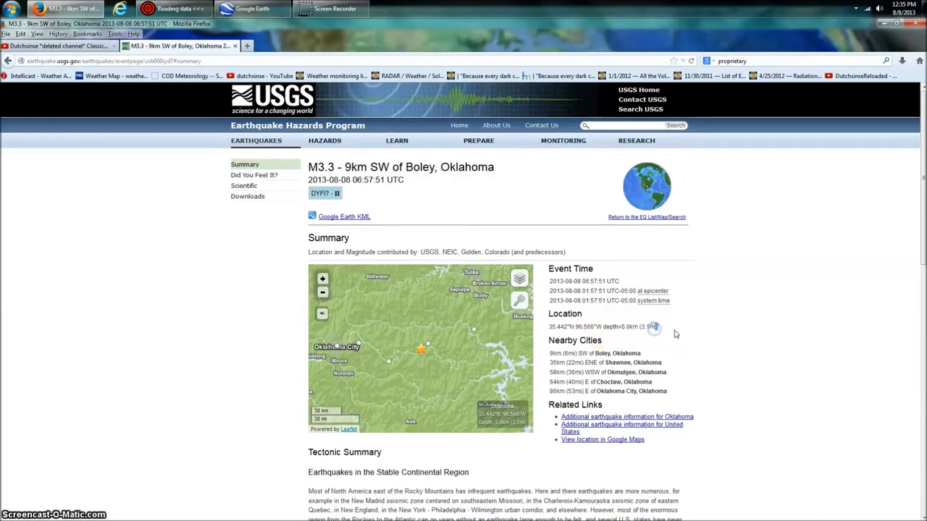
{"action": "left_click_drag", "start_coordinate": [635, 329], "coordinate": [640, 330]}
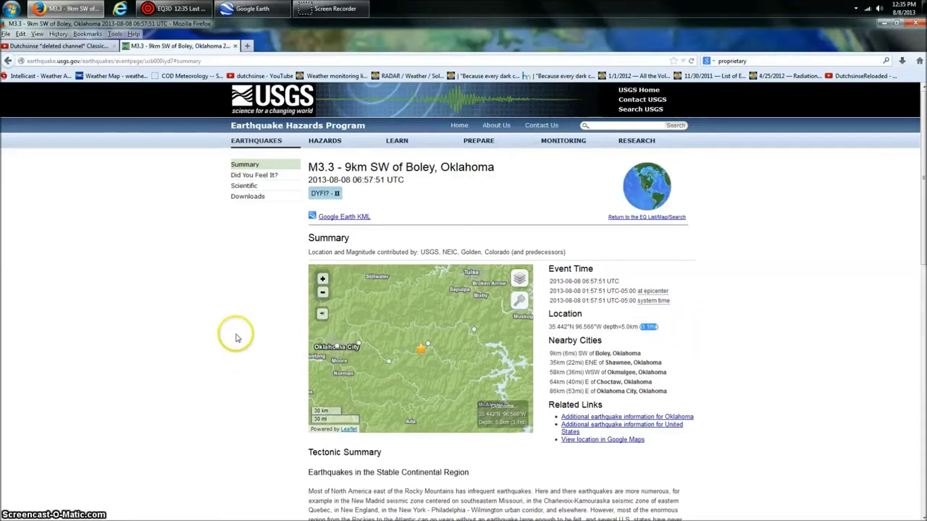
{"action": "left_click", "coordinate": [598, 326]}
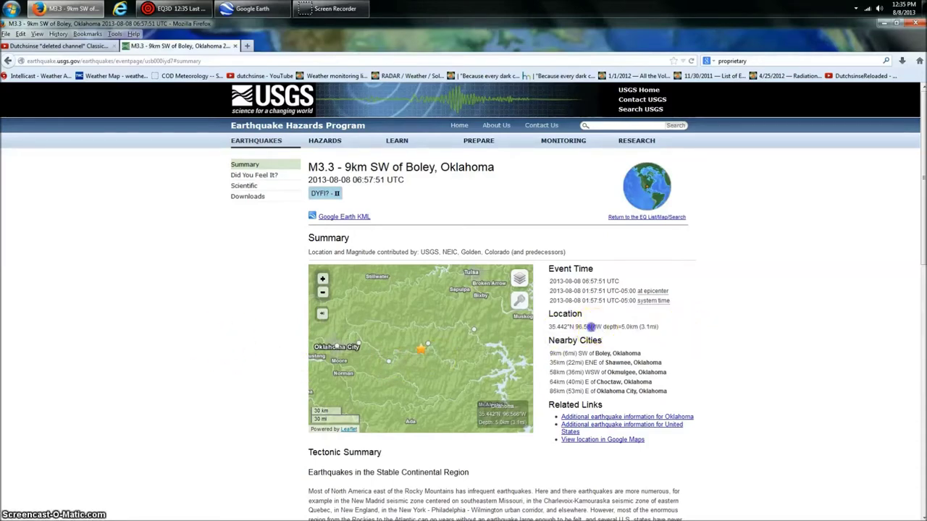
{"action": "right_click", "coordinate": [559, 328]}
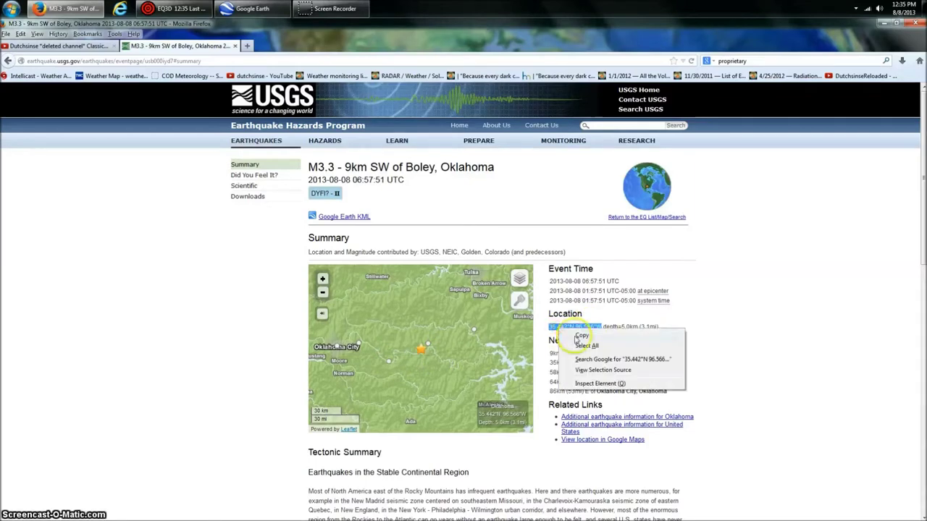
{"action": "left_click", "coordinate": [579, 336]}
- Switch to Google Earth, search for the pasted coordinates 35.442°N 96.566°W, and narrow the sidebar beside the map
{"action": "left_click", "coordinate": [264, 7]}
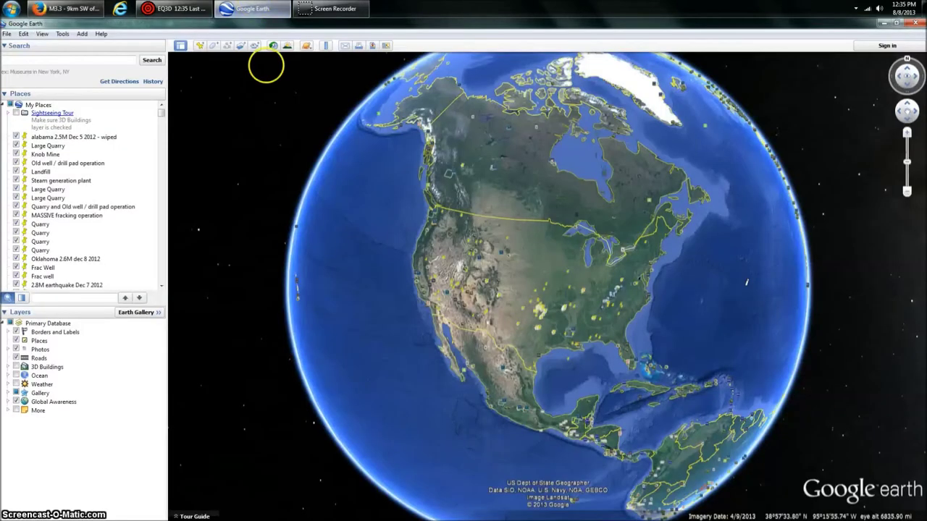
{"action": "right_click", "coordinate": [29, 60]}
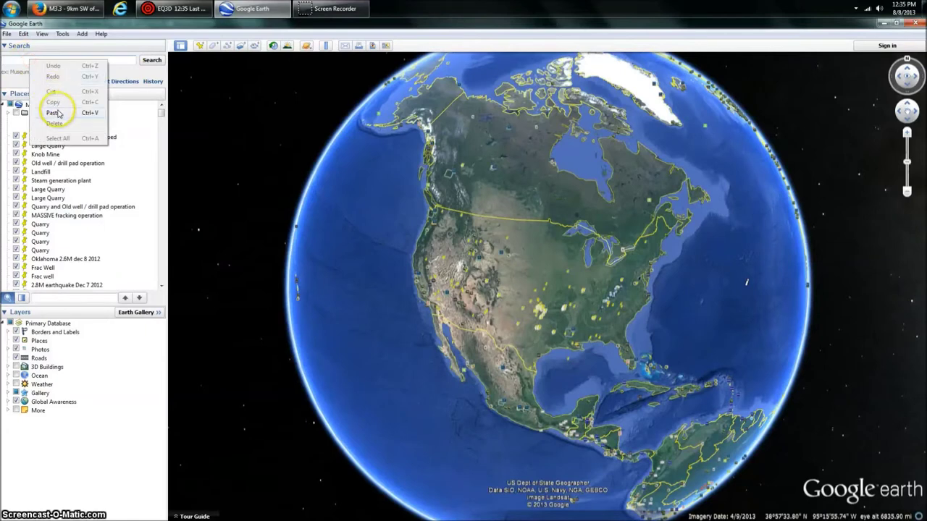
{"action": "left_click", "coordinate": [54, 98]}
{"action": "left_click", "coordinate": [153, 63]}
{"action": "left_click_drag", "start_coordinate": [166, 145], "coordinate": [100, 141]}
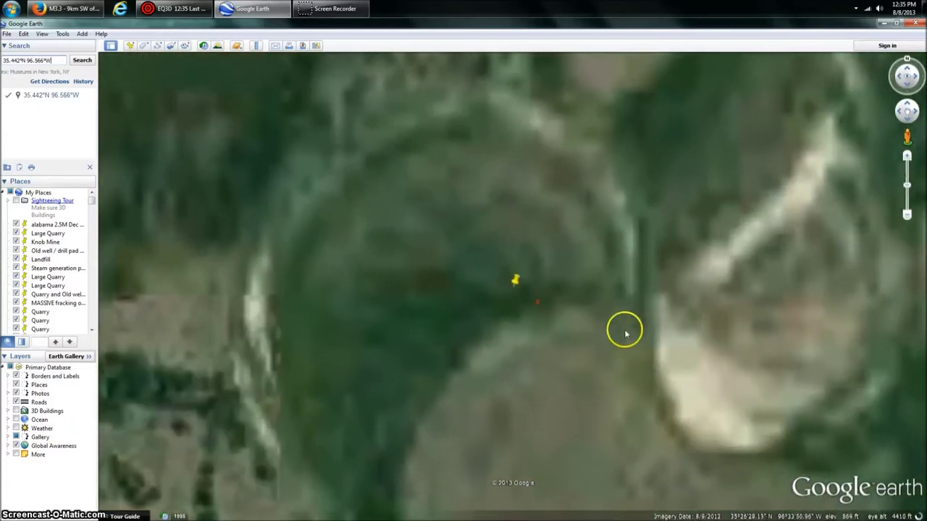
- Open the earthquake marker next to the searched placemark to read its USGS details, and close the balloon
{"action": "left_click", "coordinate": [542, 307]}
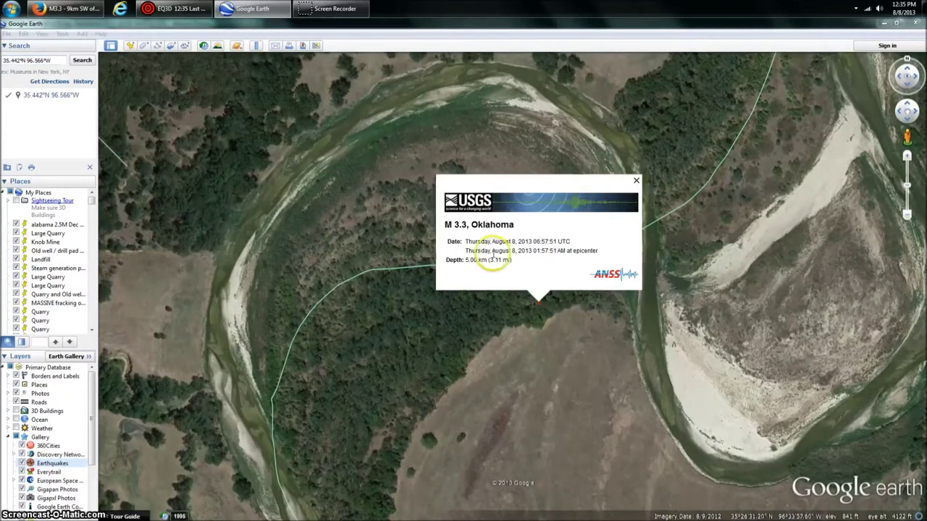
{"action": "left_click", "coordinate": [636, 181]}
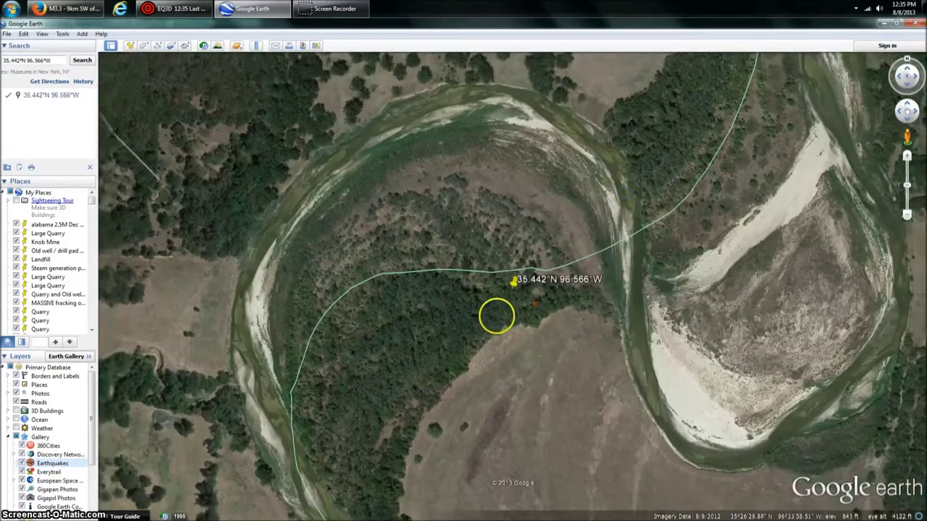
- Examine the drilling site beside the road north of the epicentre, including its tanks, rig equipment and trailers
{"action": "scroll", "coordinate": [497, 316], "scroll_direction": "down", "scroll_amount": 5}
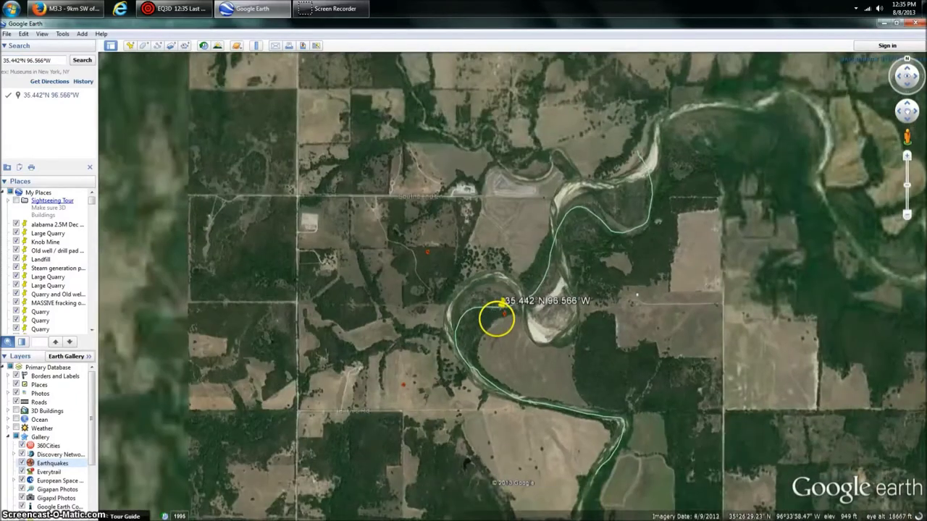
{"action": "scroll", "coordinate": [482, 314], "scroll_direction": "up", "scroll_amount": 3}
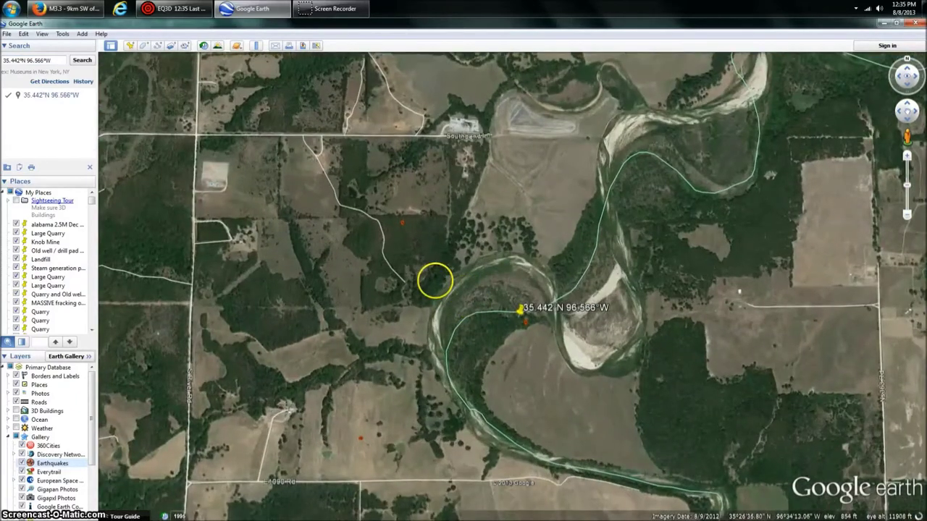
{"action": "left_click_drag", "start_coordinate": [467, 273], "coordinate": [482, 356]}
{"action": "scroll", "coordinate": [474, 196], "scroll_direction": "up", "scroll_amount": 4}
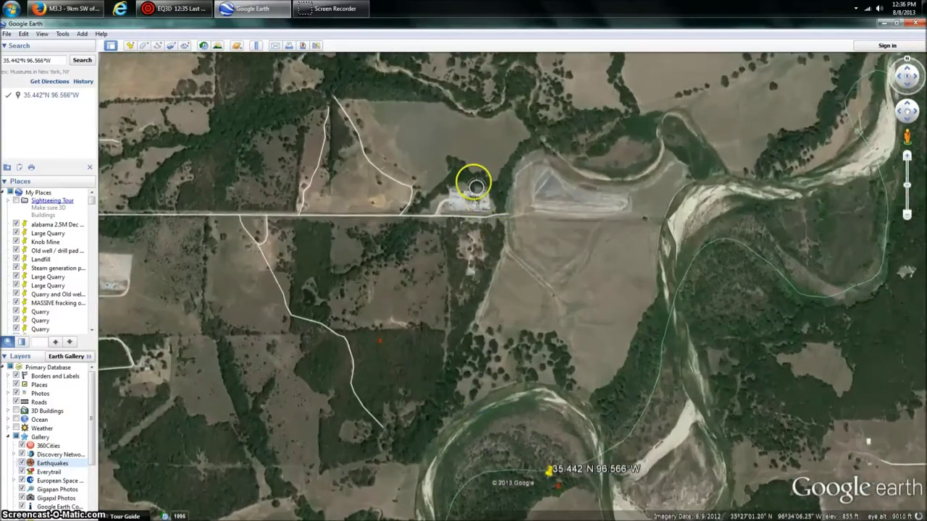
{"action": "scroll", "coordinate": [470, 206], "scroll_direction": "up", "scroll_amount": 3}
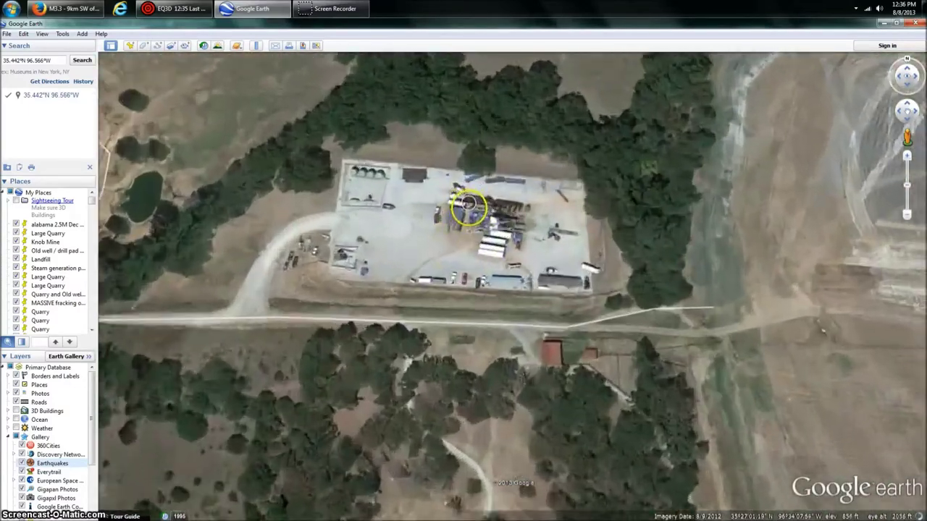
{"action": "scroll", "coordinate": [440, 206], "scroll_direction": "up", "scroll_amount": 3}
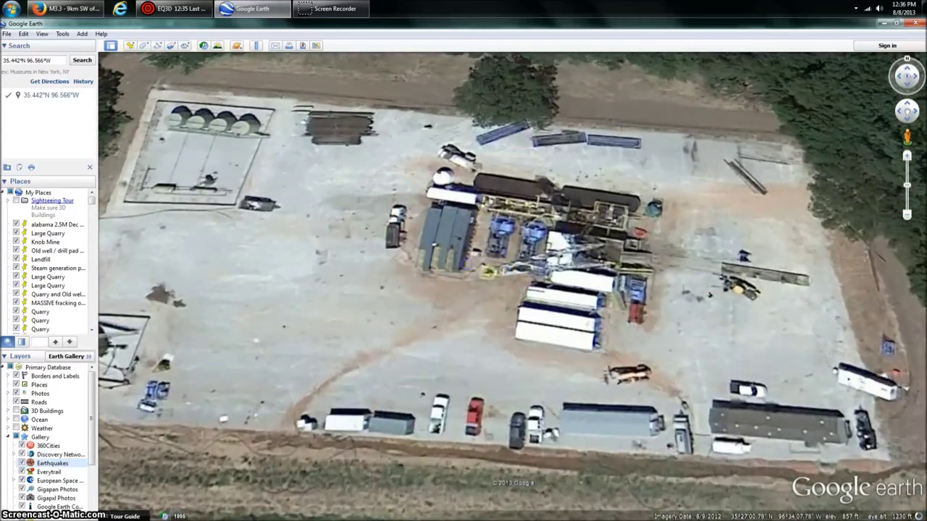
{"action": "left_click_drag", "start_coordinate": [393, 260], "coordinate": [509, 300]}
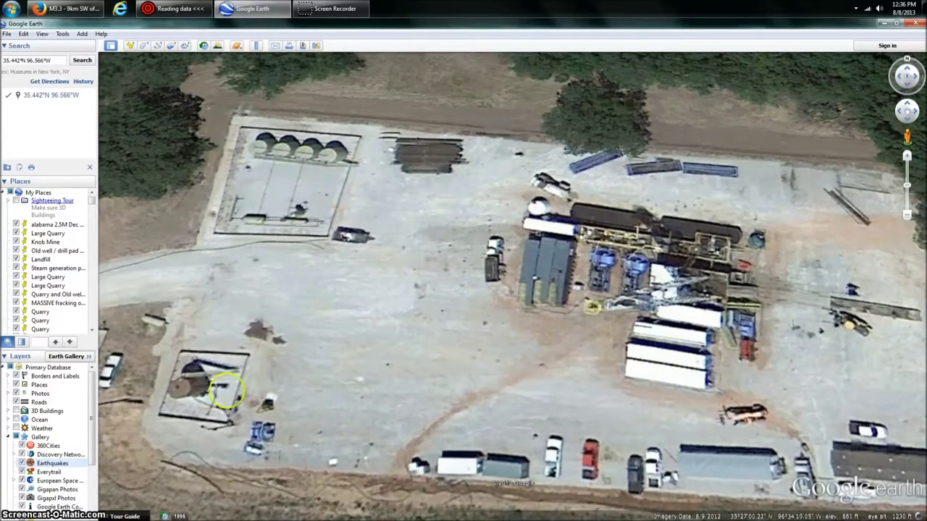
{"action": "left_click_drag", "start_coordinate": [369, 372], "coordinate": [212, 364]}
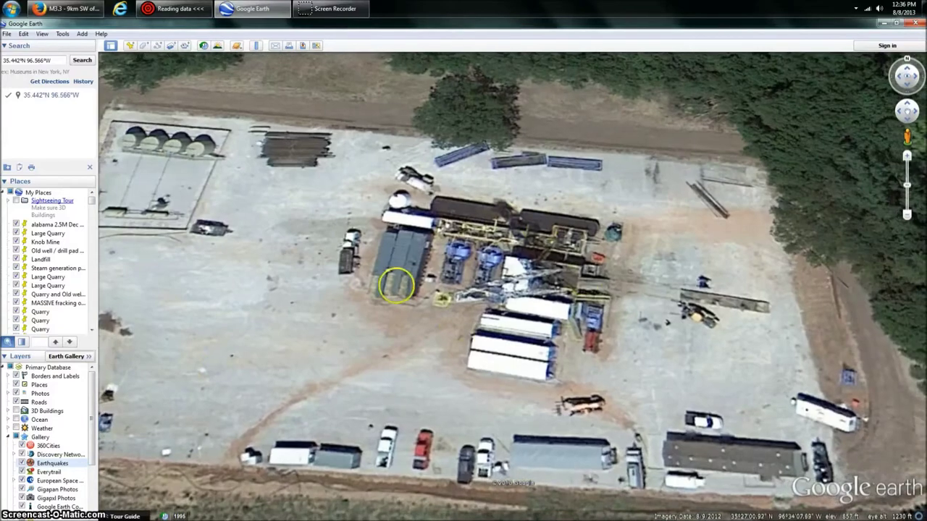
- Examine the cleared rectangular pad with tanks west of the drilling site
{"action": "scroll", "coordinate": [537, 307], "scroll_direction": "down", "scroll_amount": 3}
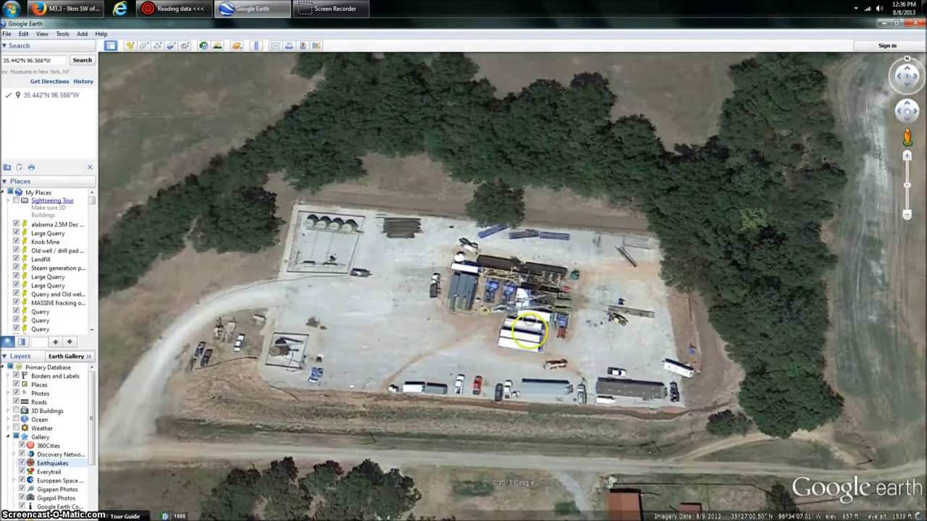
{"action": "scroll", "coordinate": [424, 371], "scroll_direction": "down", "scroll_amount": 5}
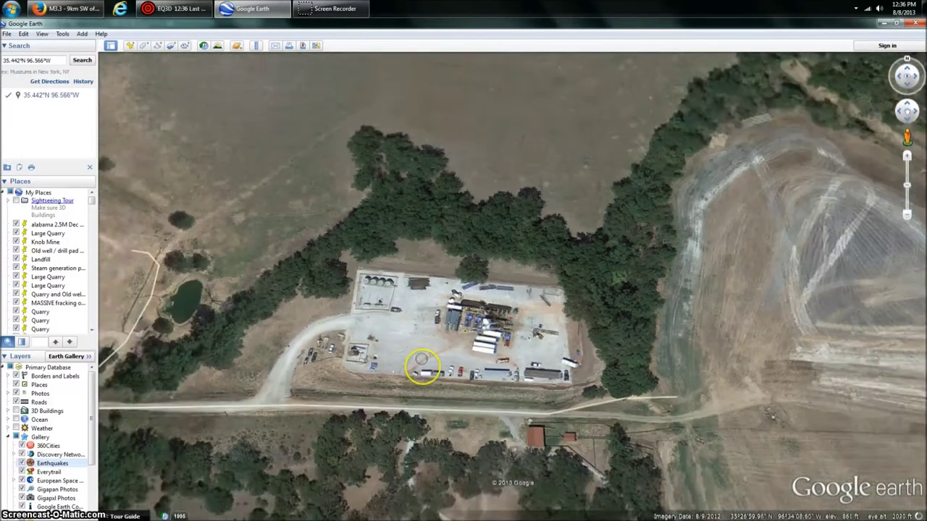
{"action": "scroll", "coordinate": [422, 369], "scroll_direction": "down", "scroll_amount": 3}
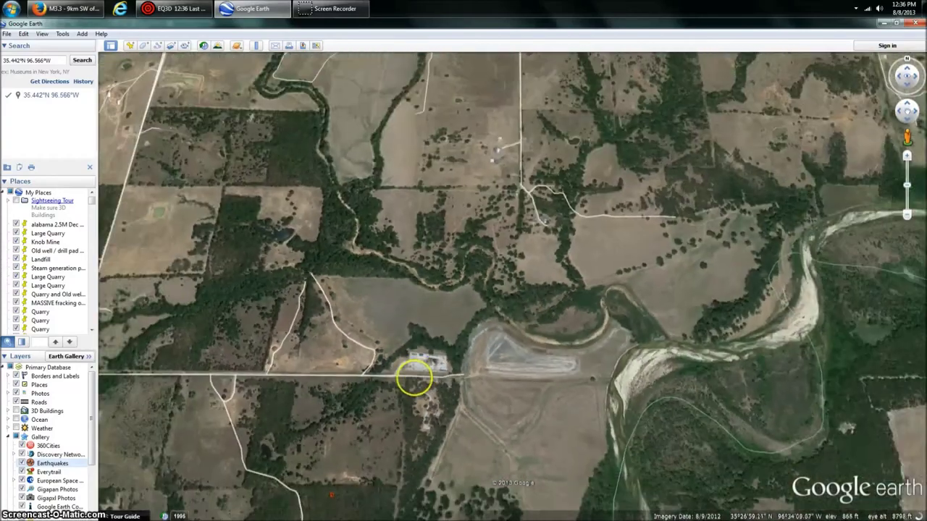
{"action": "left_click_drag", "start_coordinate": [404, 375], "coordinate": [553, 278]}
{"action": "scroll", "coordinate": [272, 328], "scroll_direction": "up", "scroll_amount": 5}
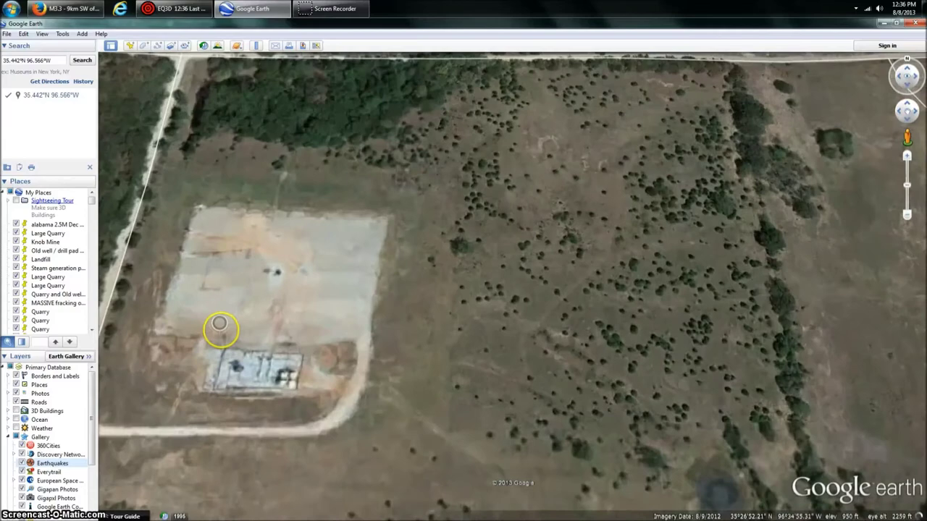
- Inspect the tank enclosure on the cleared pad and trace the land between the pad and the 35.442°N 96.566°W placemark
{"action": "left_click_drag", "start_coordinate": [221, 330], "coordinate": [430, 310]}
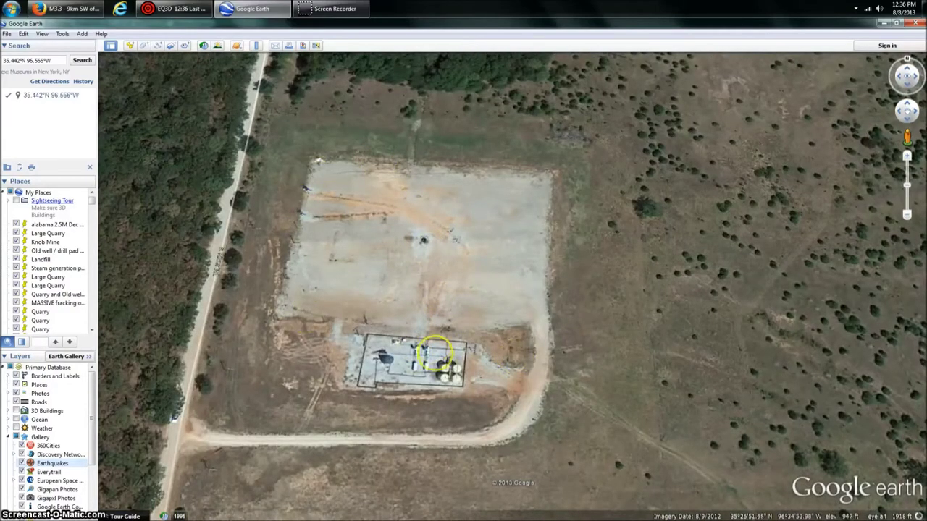
{"action": "scroll", "coordinate": [463, 383], "scroll_direction": "down", "scroll_amount": 5}
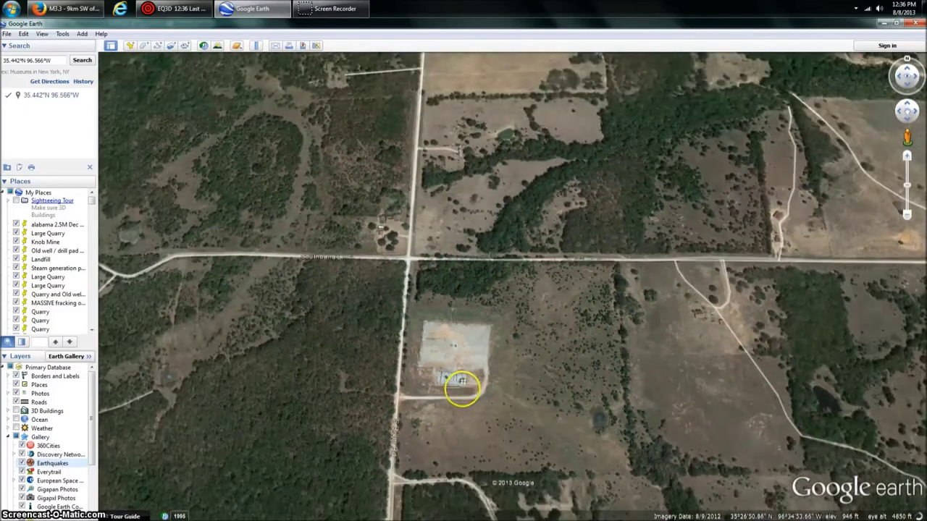
{"action": "left_click_drag", "start_coordinate": [462, 389], "coordinate": [417, 273]}
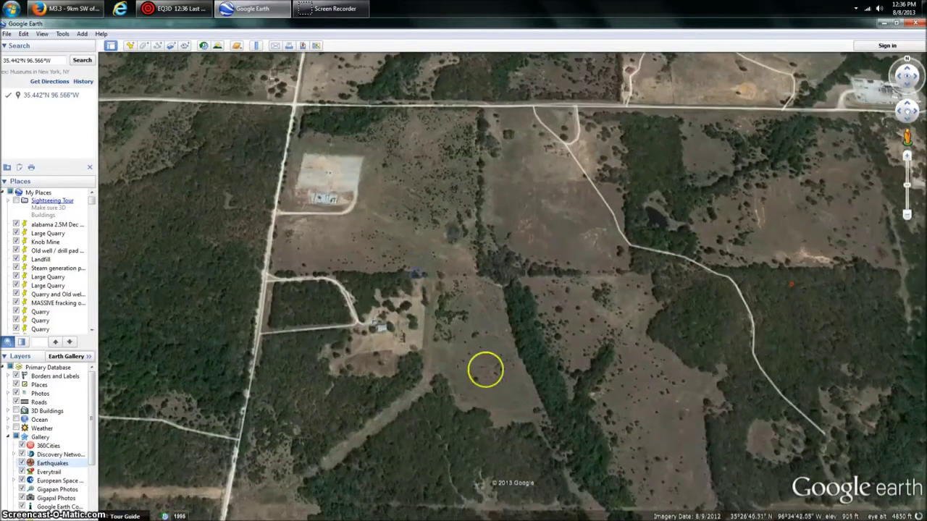
{"action": "scroll", "coordinate": [482, 377], "scroll_direction": "down", "scroll_amount": 3}
{"action": "left_click_drag", "start_coordinate": [543, 357], "coordinate": [431, 304]}
{"action": "left_click_drag", "start_coordinate": [576, 415], "coordinate": [412, 360]}
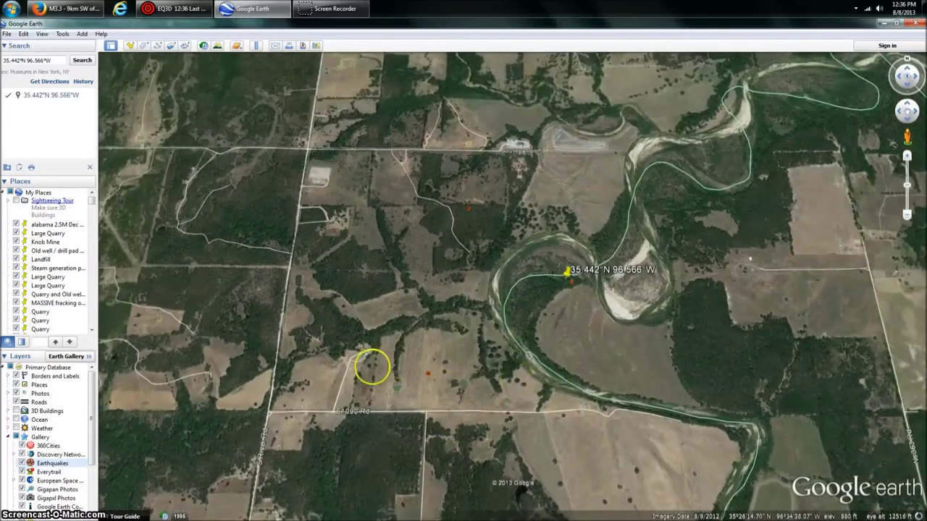
{"action": "left_click_drag", "start_coordinate": [463, 285], "coordinate": [440, 352]}
{"action": "scroll", "coordinate": [441, 340], "scroll_direction": "down", "scroll_amount": 5}
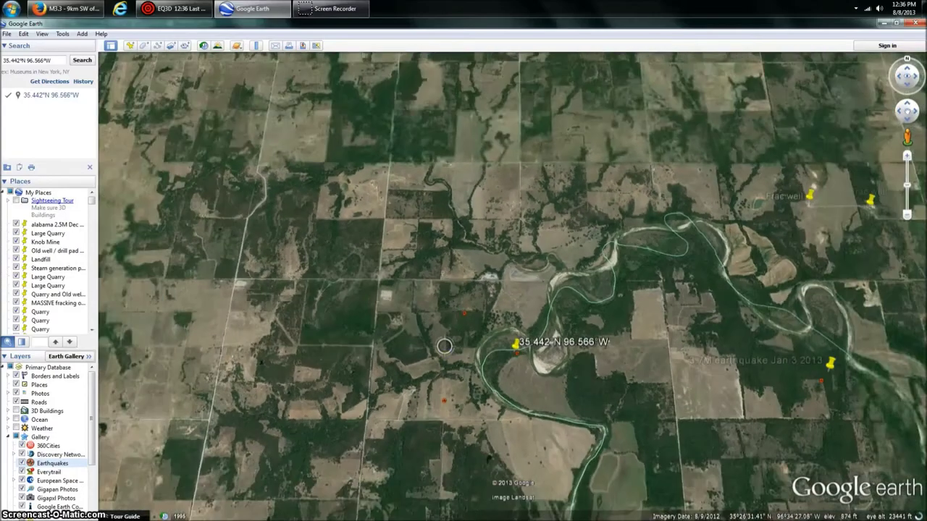
- Examine the frac well and past earthquake placemarks surrounding the epicentre, from Paden and Boley south to the interstate
{"action": "scroll", "coordinate": [444, 346], "scroll_direction": "down", "scroll_amount": 3}
{"action": "left_click_drag", "start_coordinate": [463, 268], "coordinate": [449, 256]}
{"action": "scroll", "coordinate": [430, 324], "scroll_direction": "down", "scroll_amount": 5}
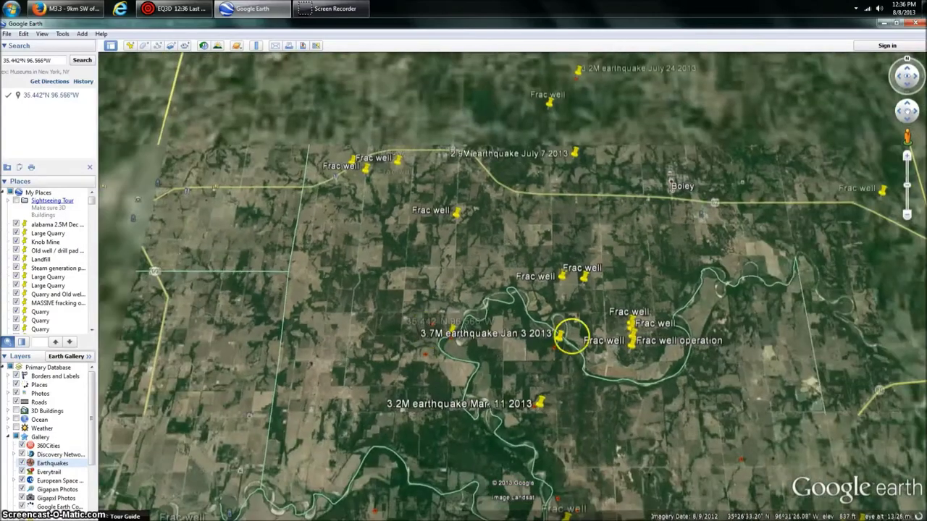
{"action": "left_click_drag", "start_coordinate": [571, 335], "coordinate": [420, 301]}
{"action": "left_click", "coordinate": [377, 176]}
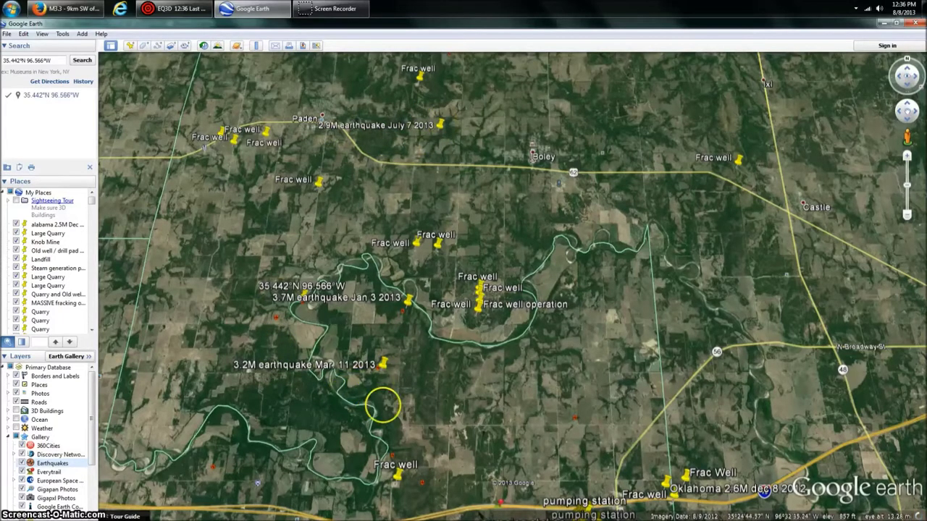
{"action": "left_click_drag", "start_coordinate": [382, 406], "coordinate": [469, 372]}
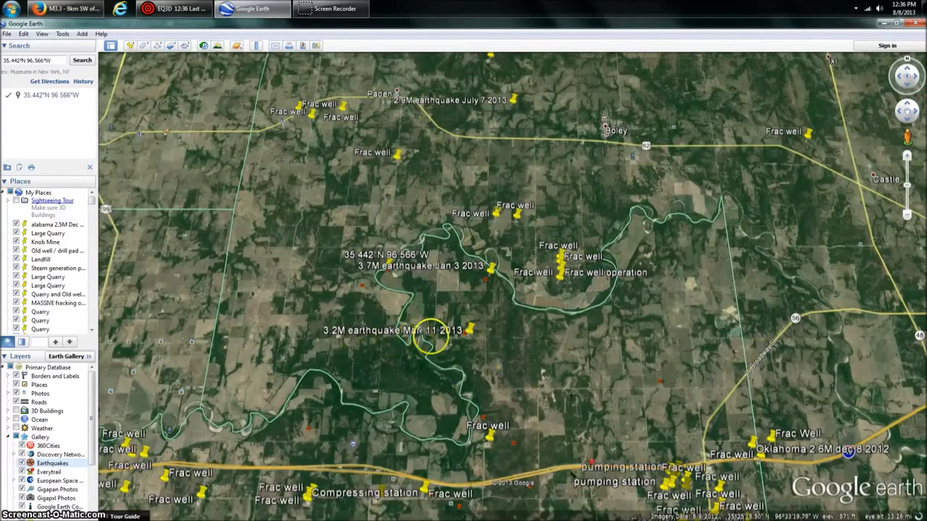
{"action": "scroll", "coordinate": [474, 337], "scroll_direction": "down", "scroll_amount": 5}
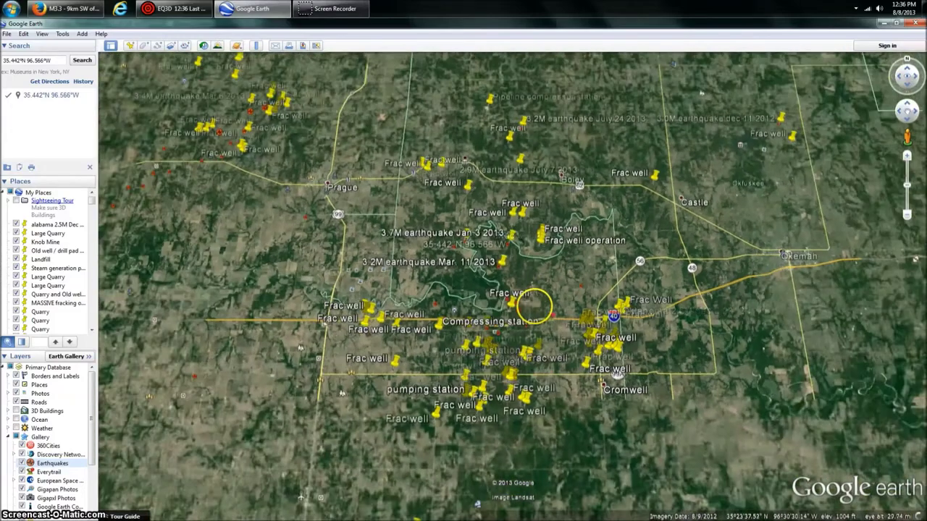
- Inspect the tanks at the frac well south of the interstate and the neighbouring pumping station placemarks
{"action": "left_click_drag", "start_coordinate": [371, 249], "coordinate": [428, 305]}
{"action": "scroll", "coordinate": [507, 310], "scroll_direction": "up", "scroll_amount": 4}
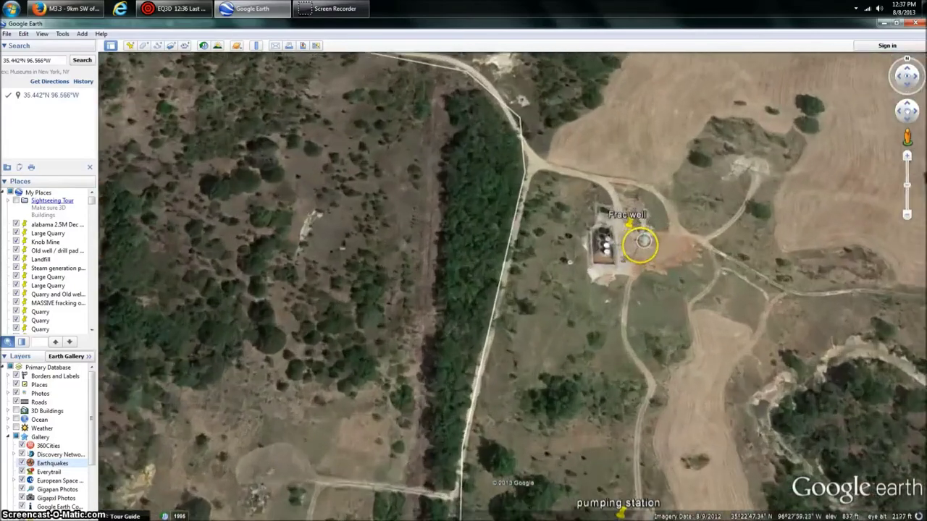
{"action": "scroll", "coordinate": [640, 245], "scroll_direction": "up", "scroll_amount": 3}
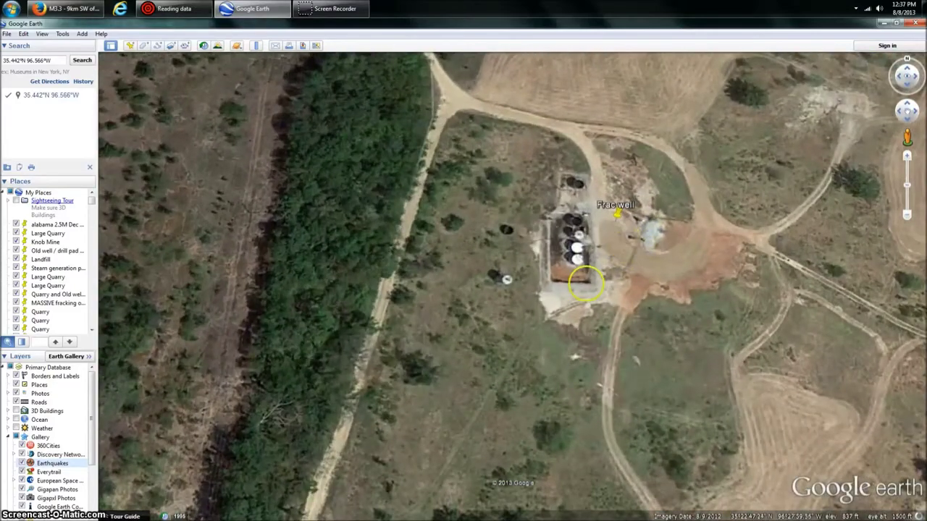
{"action": "scroll", "coordinate": [552, 321], "scroll_direction": "down", "scroll_amount": 5}
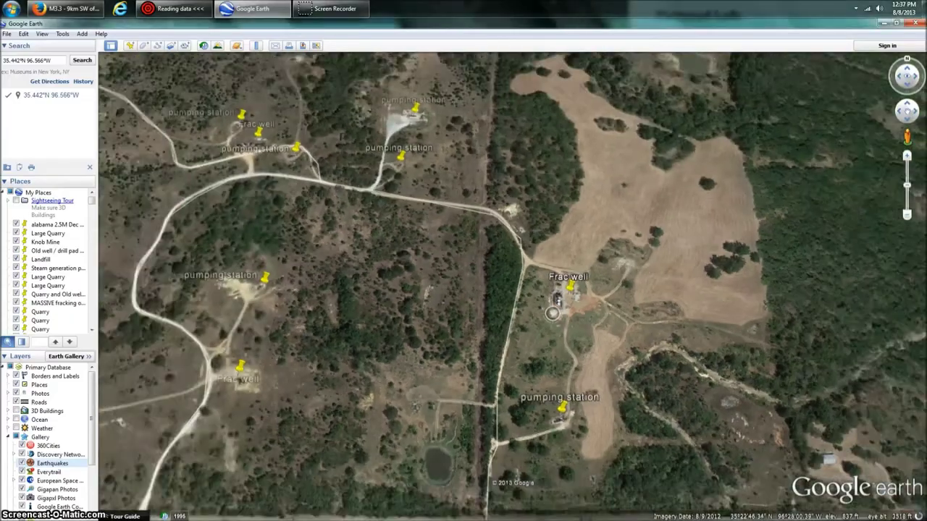
- Survey the frac well, pumping station and earthquake placemarks across central Oklahoma and the wider United States
{"action": "scroll", "coordinate": [552, 317], "scroll_direction": "down", "scroll_amount": 3}
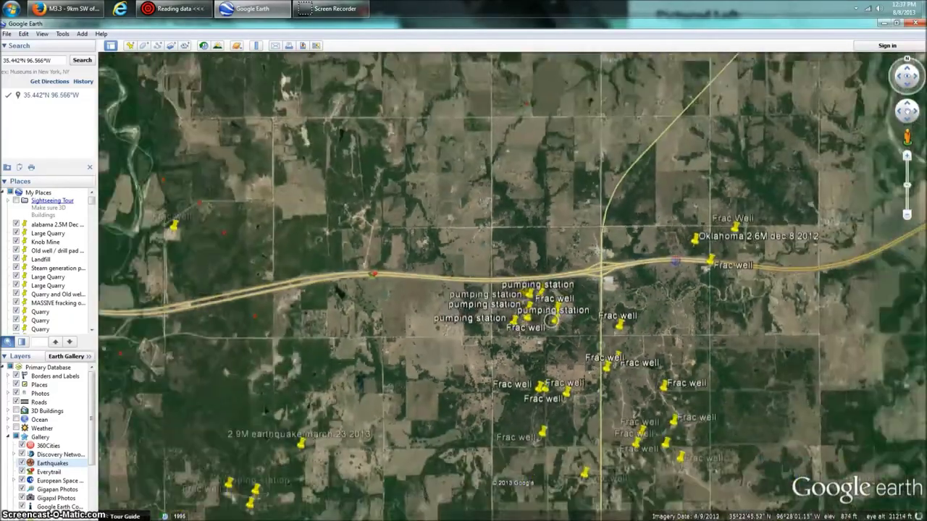
{"action": "scroll", "coordinate": [551, 319], "scroll_direction": "down", "scroll_amount": 2}
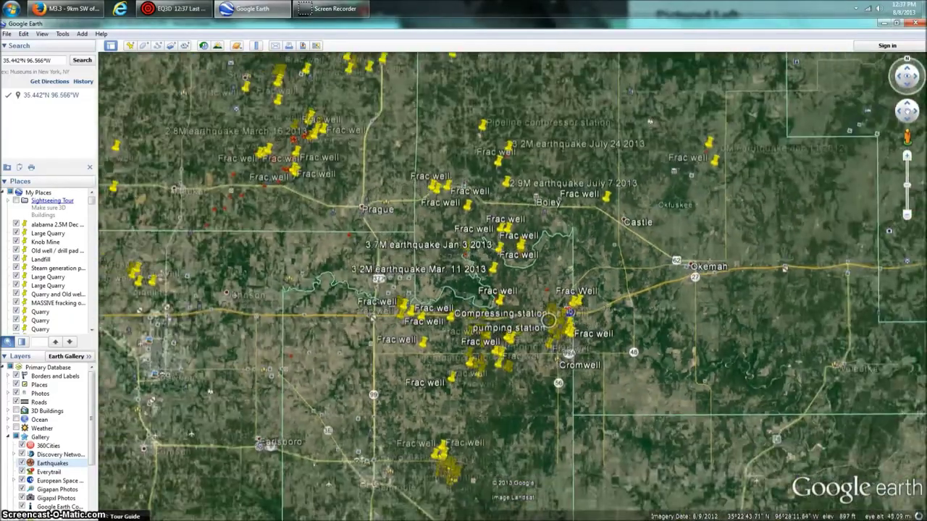
{"action": "scroll", "coordinate": [549, 320], "scroll_direction": "down", "scroll_amount": 2}
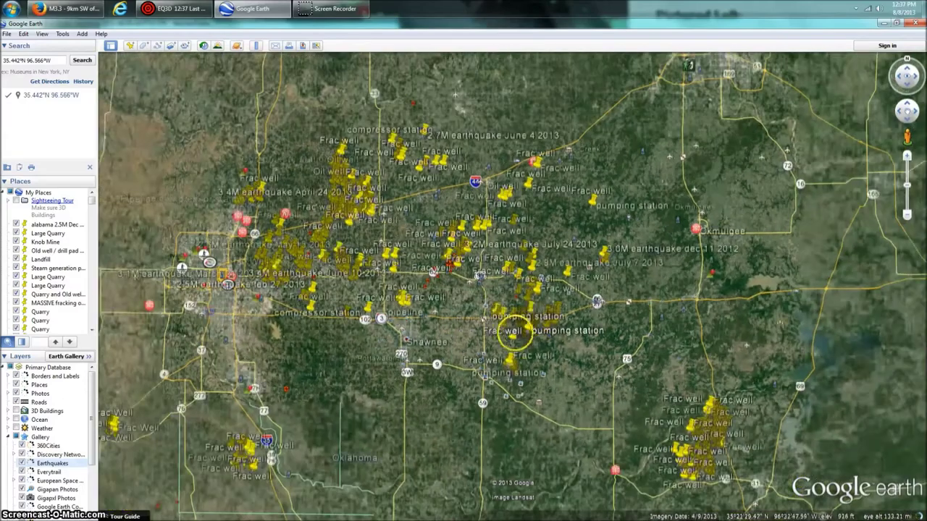
{"action": "left_click_drag", "start_coordinate": [514, 334], "coordinate": [496, 256]}
{"action": "left_click_drag", "start_coordinate": [484, 308], "coordinate": [565, 271]}
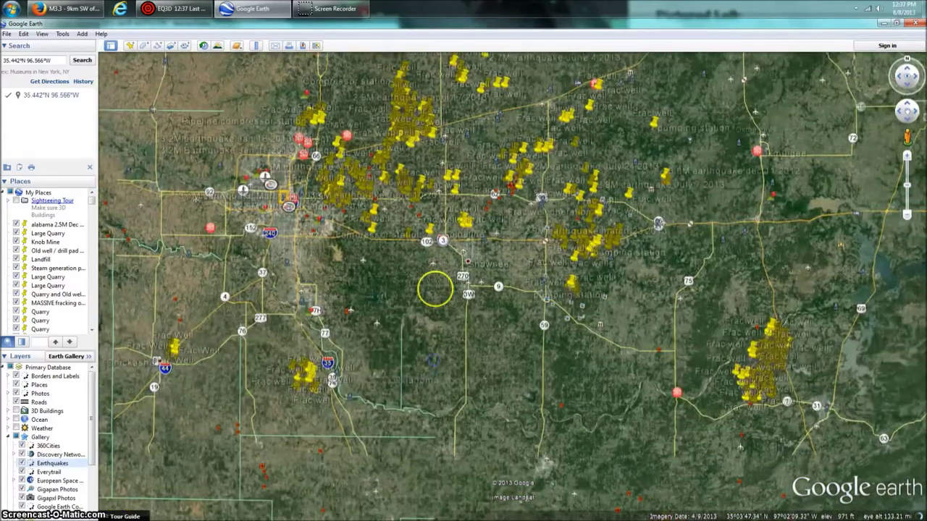
{"action": "left_click_drag", "start_coordinate": [436, 288], "coordinate": [389, 357]}
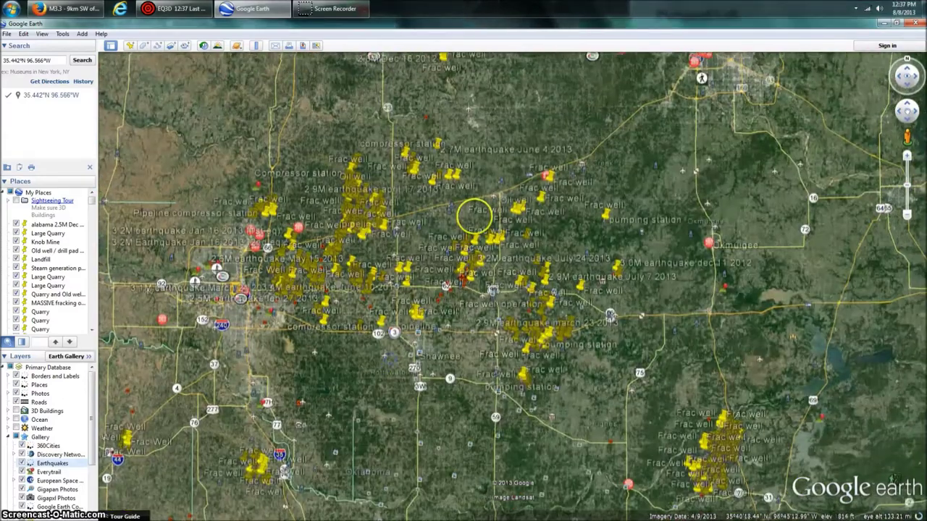
{"action": "left_click", "coordinate": [638, 267]}
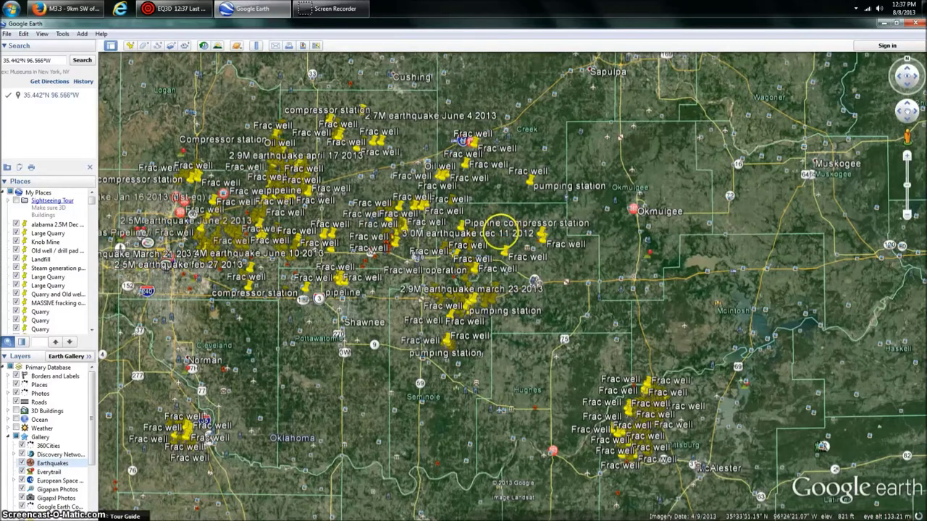
{"action": "left_click_drag", "start_coordinate": [371, 251], "coordinate": [615, 277]}
{"action": "scroll", "coordinate": [485, 306], "scroll_direction": "down", "scroll_amount": 5}
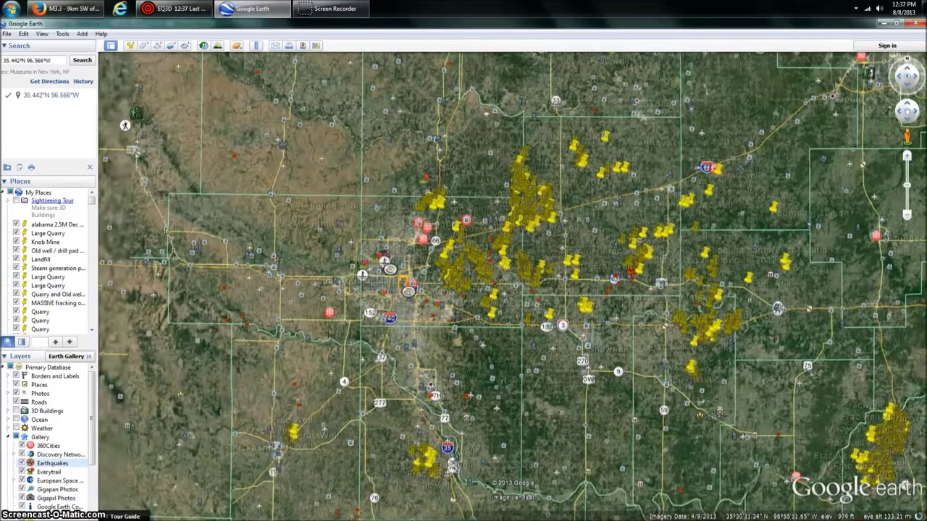
{"action": "scroll", "coordinate": [485, 306], "scroll_direction": "down", "scroll_amount": 5}
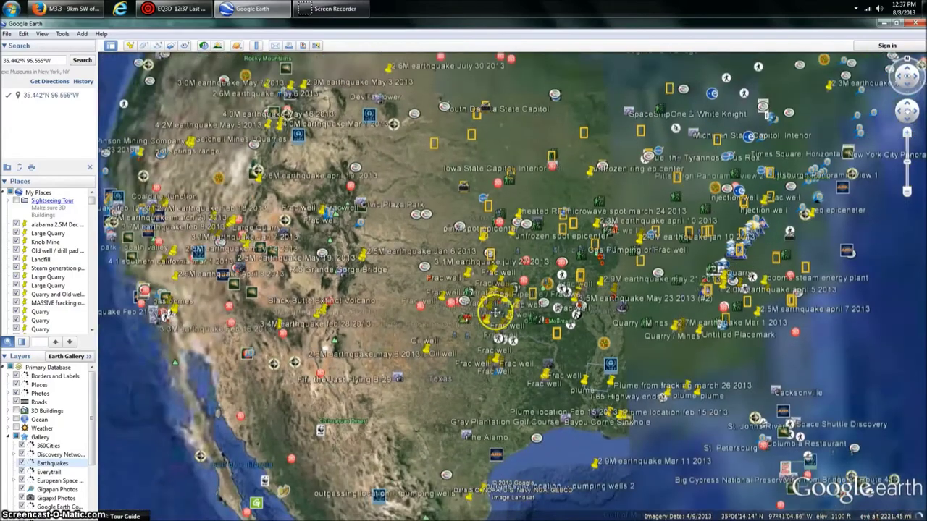
- Switch to Firefox to review the M3.3 Boley earthquake's location details and related links, and switch to the EQ3D globe
{"action": "left_click", "coordinate": [57, 15]}
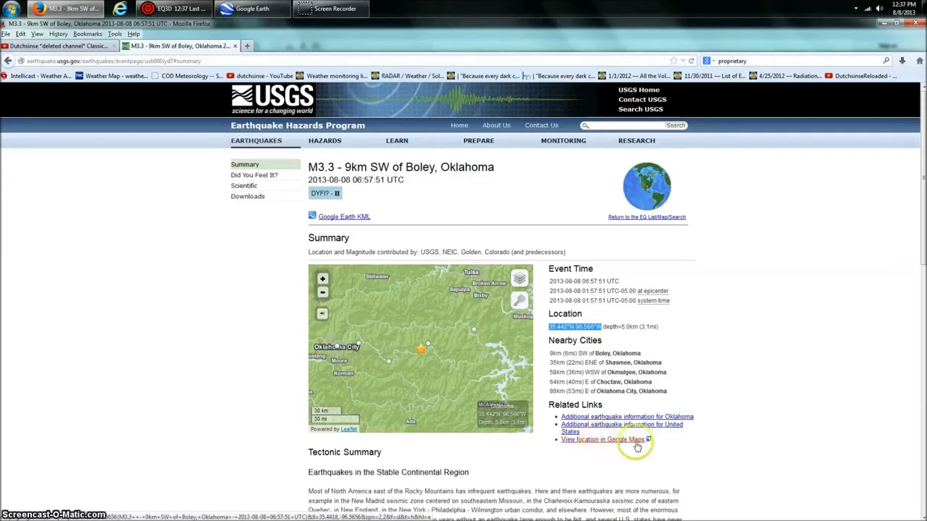
{"action": "left_click", "coordinate": [572, 440]}
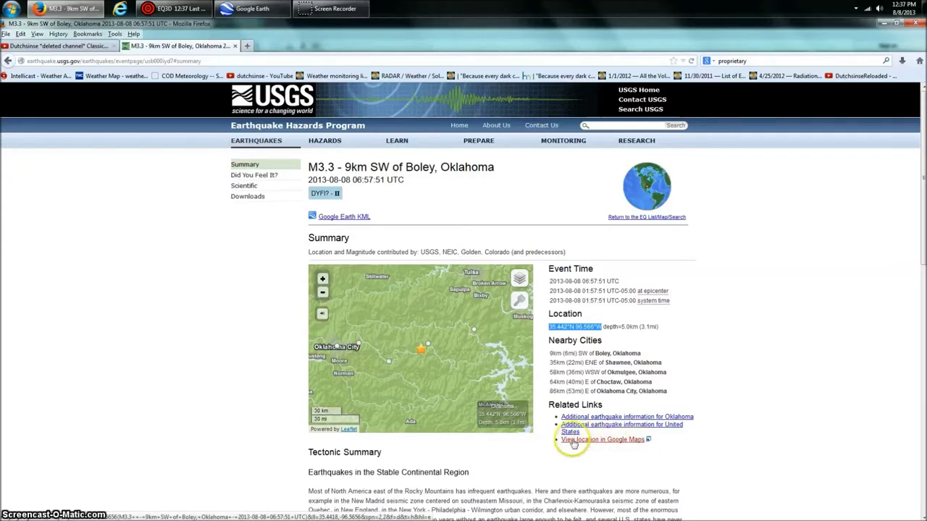
{"action": "left_click", "coordinate": [612, 443]}
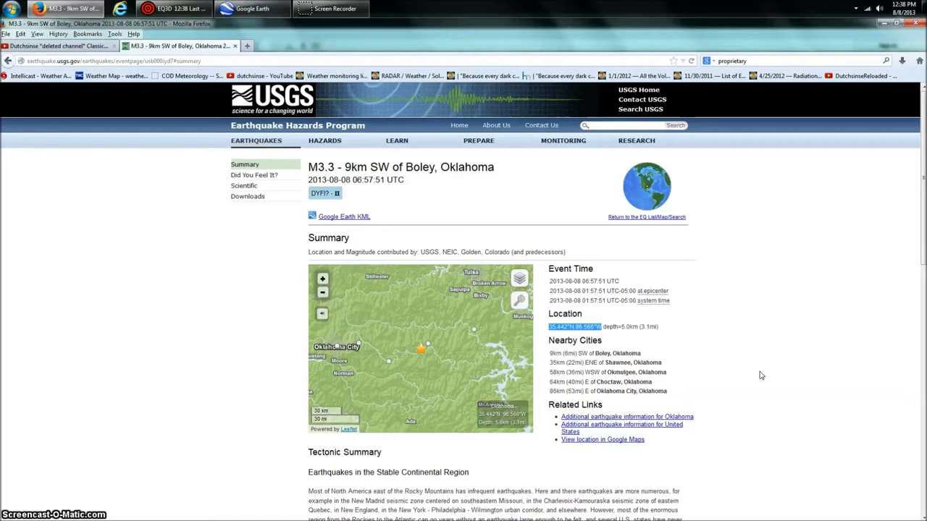
{"action": "left_click", "coordinate": [174, 8]}
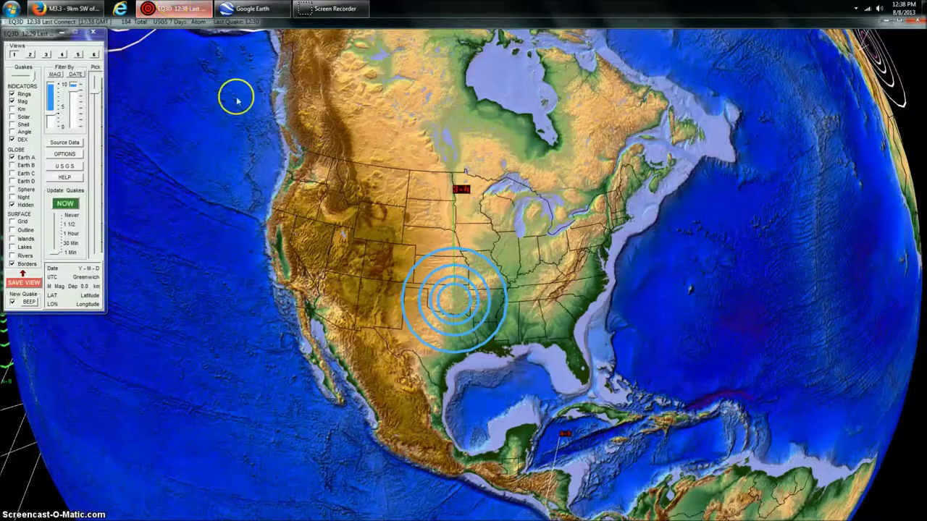